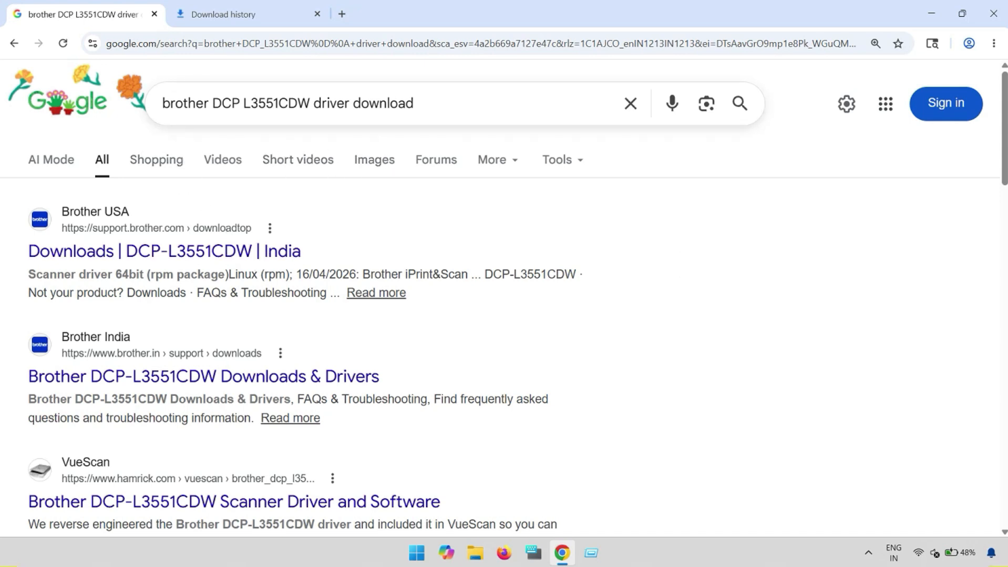
Open the Brother support downloads page for the DCP-L3551CDW (India) from the search results.
triple_click(413, 103)
click(881, 287)
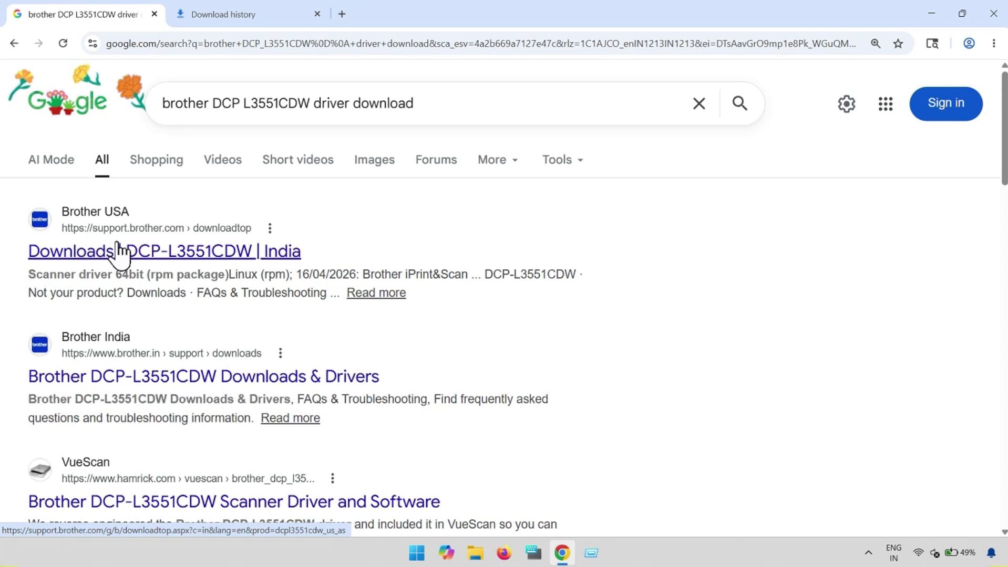
drag(320, 250, 303, 251)
drag(194, 230, 252, 232)
click(199, 247)
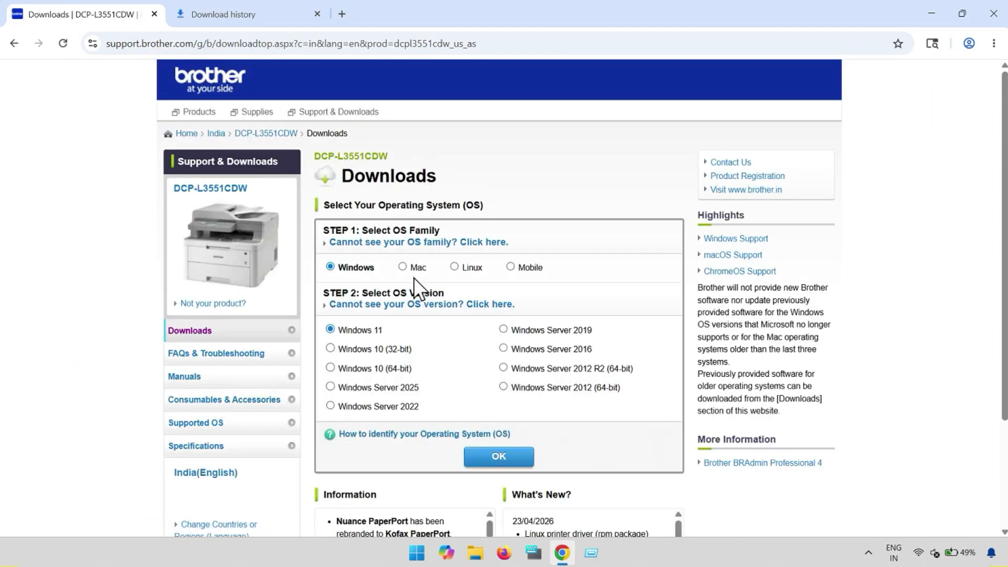
click(405, 283)
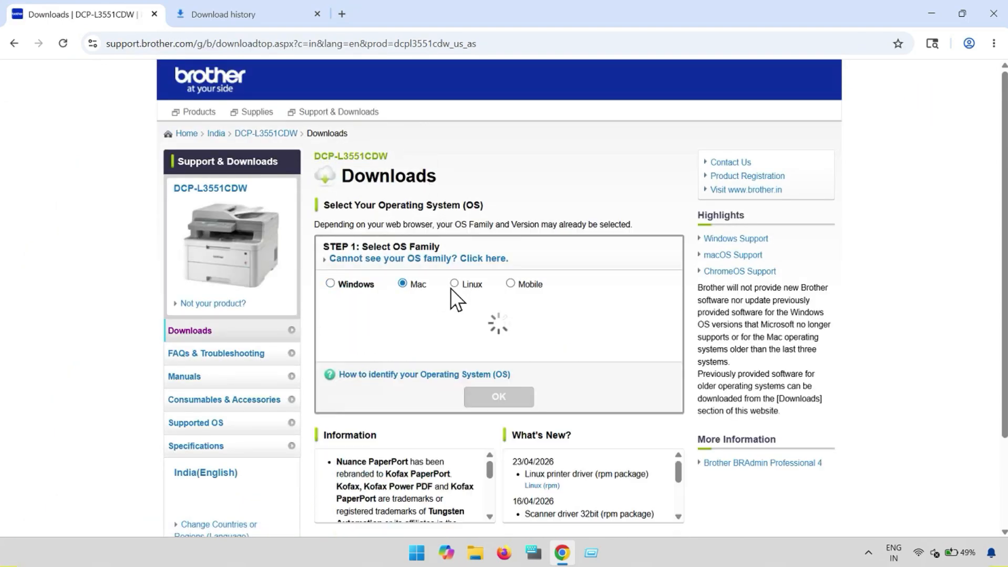
click(343, 284)
click(454, 284)
click(510, 283)
click(402, 284)
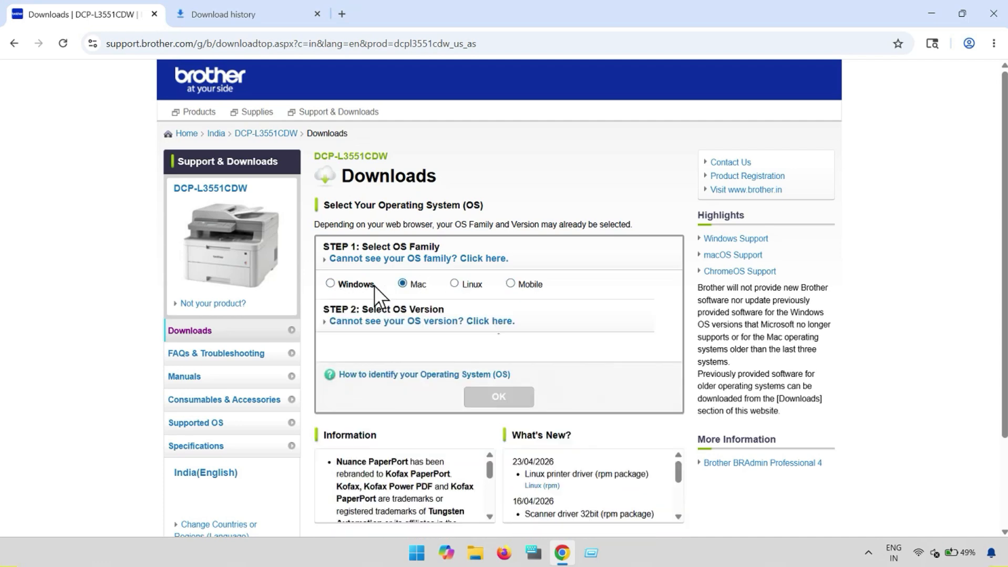
Choose Windows as the OS family and Windows 11 as the version, and show the matching downloads.
click(343, 285)
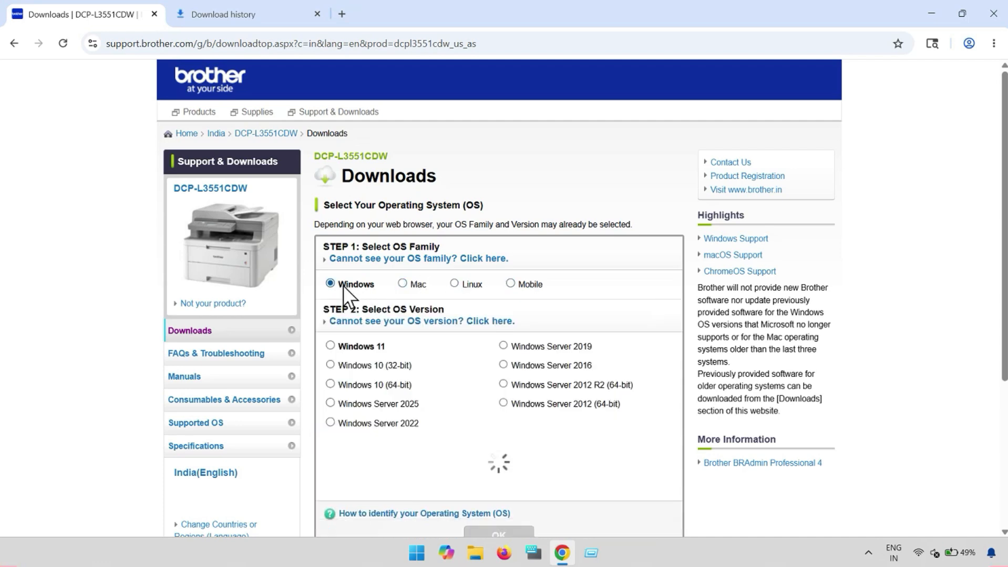
click(329, 347)
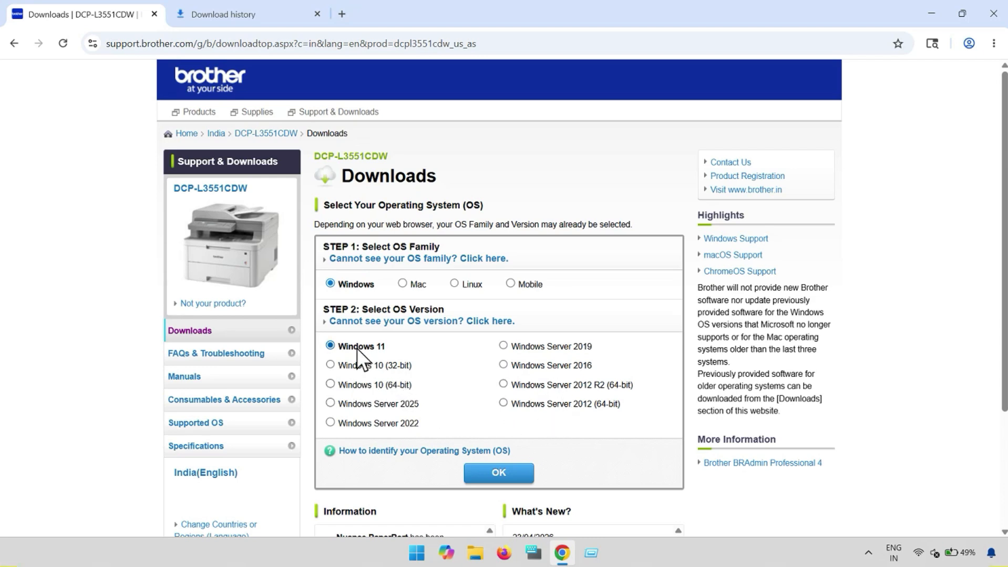
click(499, 478)
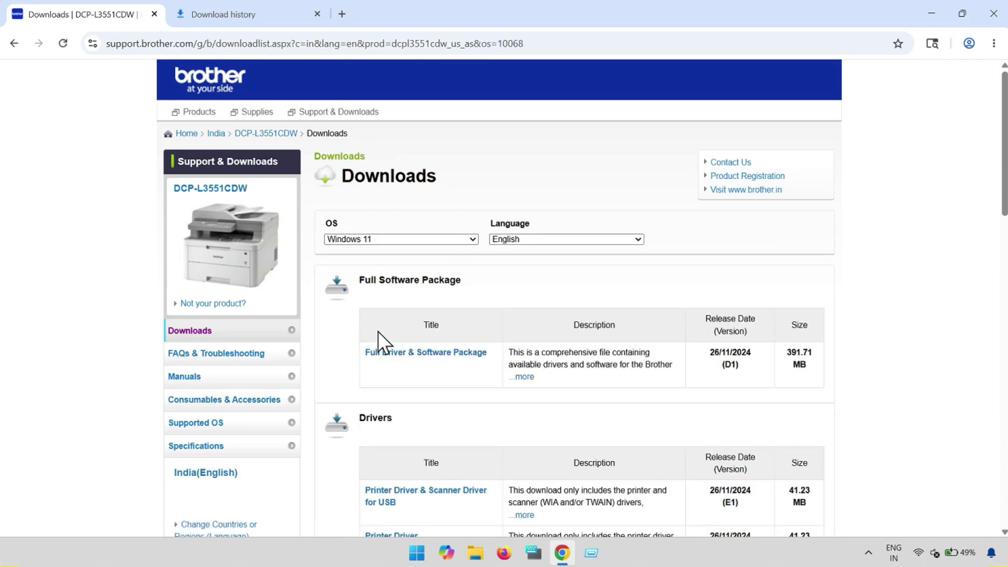
Download the Printer Driver & Scanner Driver for USB package, agreeing to its EULA.
scroll(377, 332, down, 1)
drag(358, 216, 433, 213)
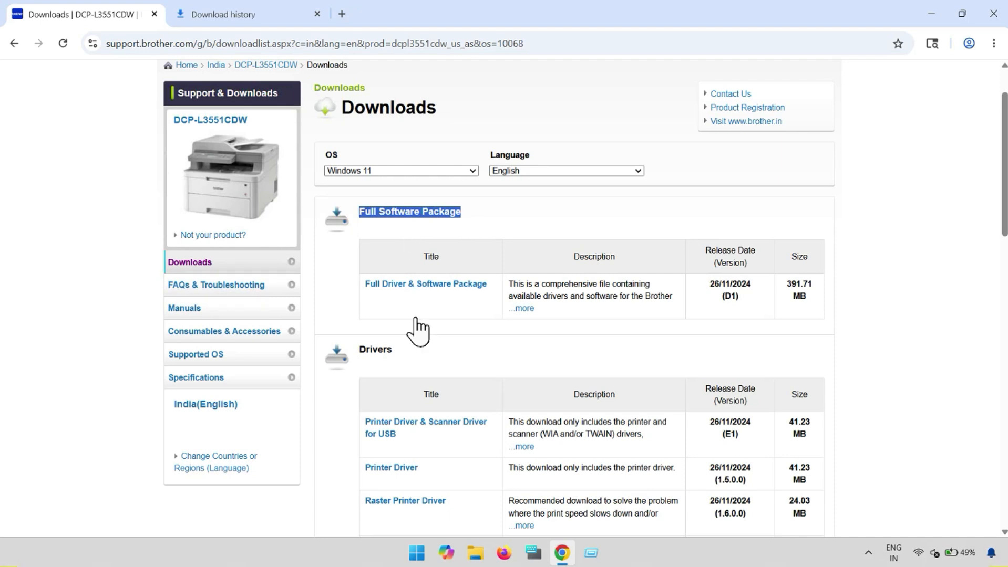
click(406, 362)
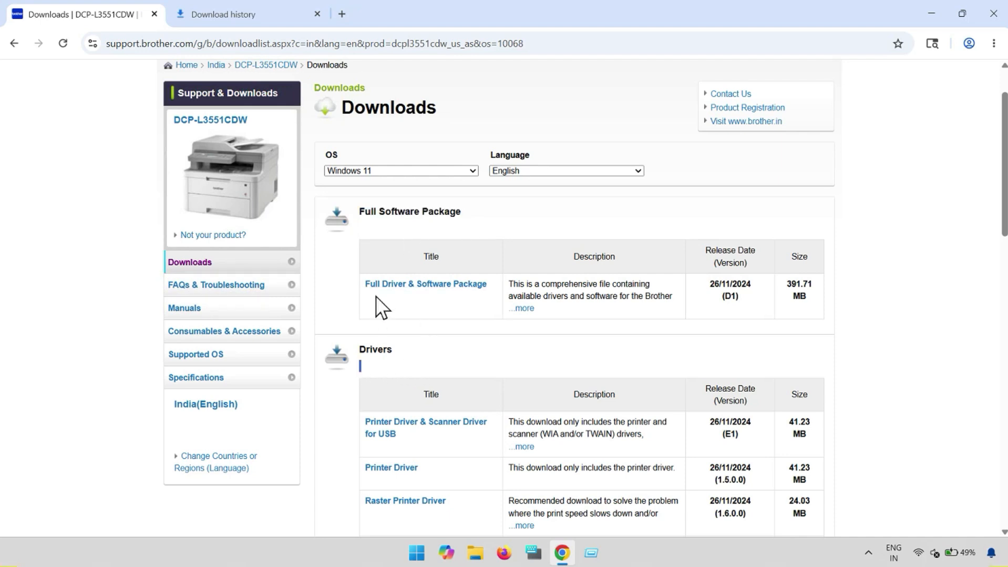
drag(358, 291, 429, 296)
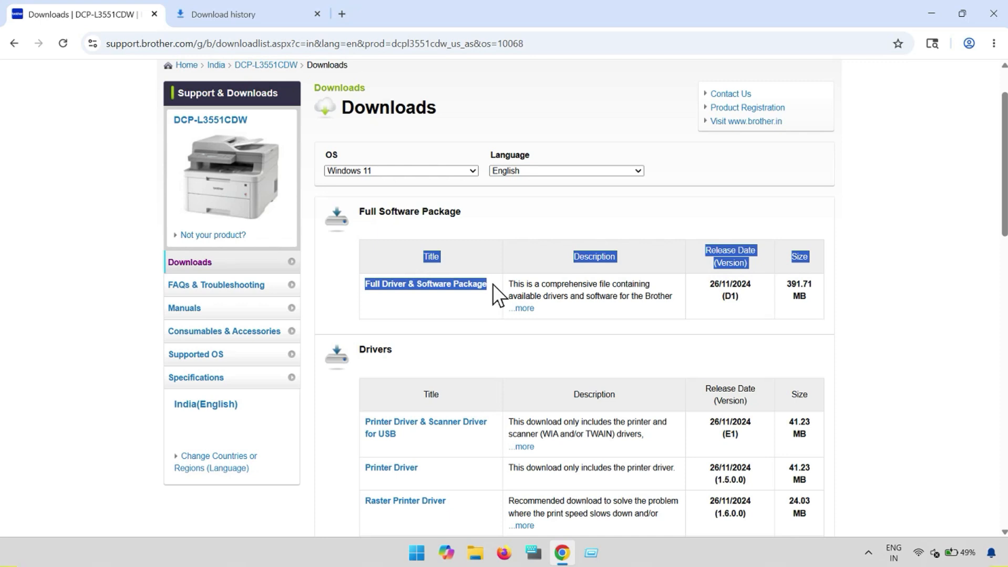
click(918, 355)
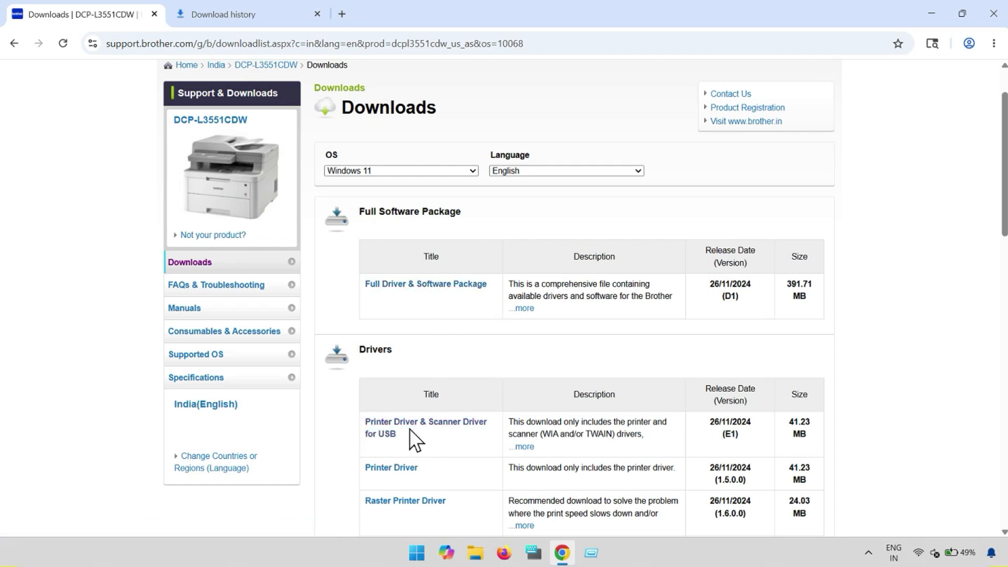
click(456, 428)
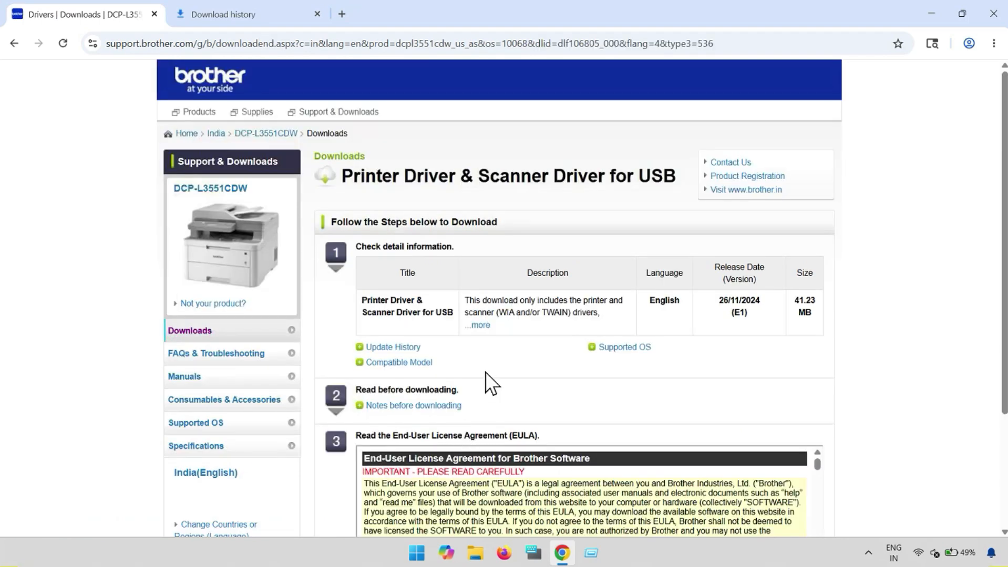
scroll(677, 357, down, 3)
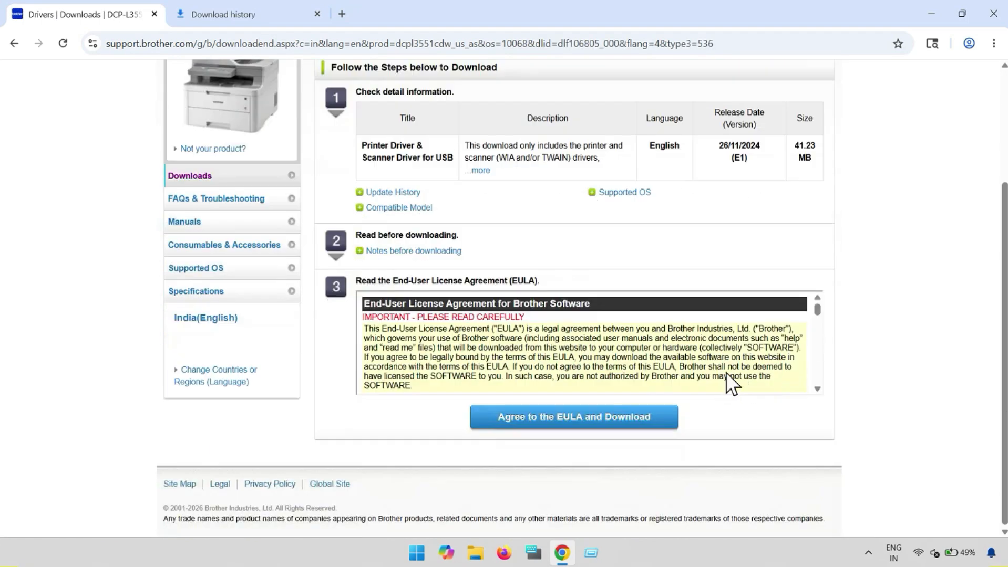
click(583, 421)
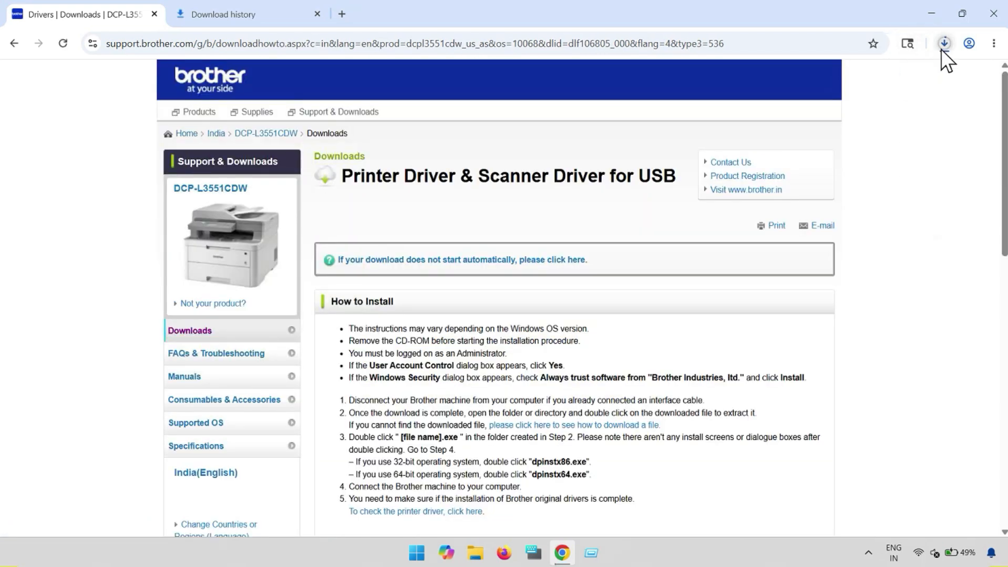
Show the downloaded Y17E_C1-hostm-E1.EXE in its folder and run it to extract the driver files into Documents.
click(943, 46)
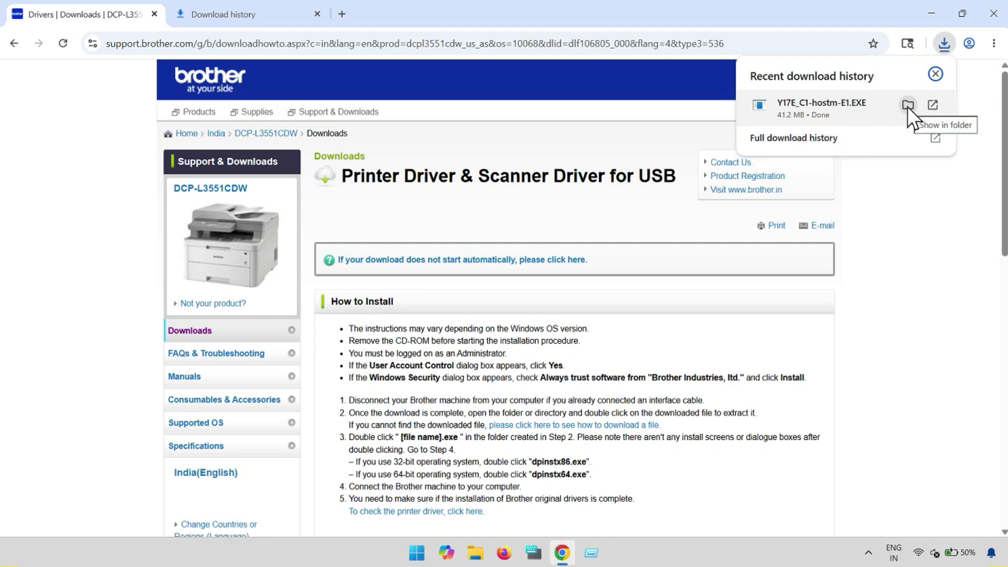
click(906, 105)
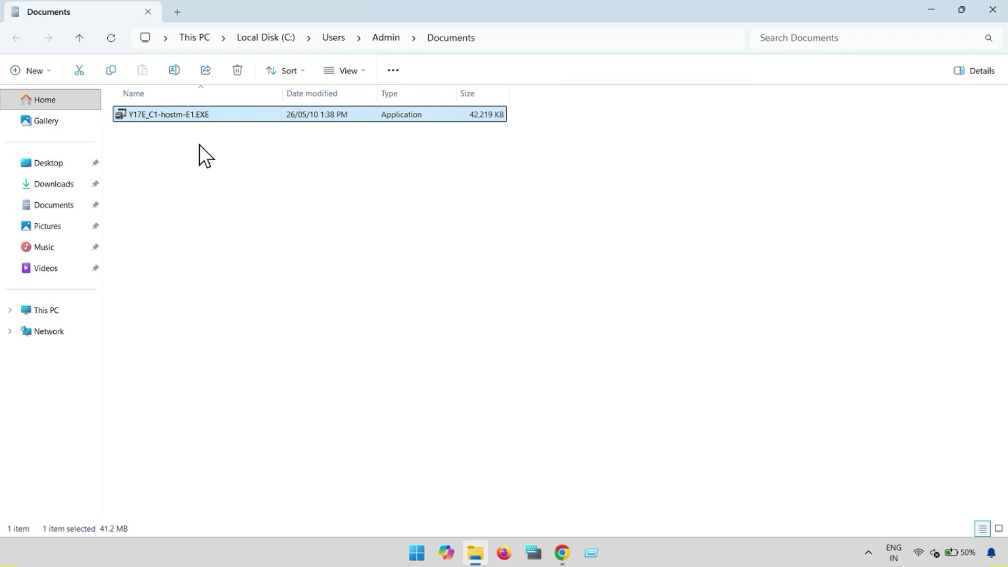
right_click(194, 114)
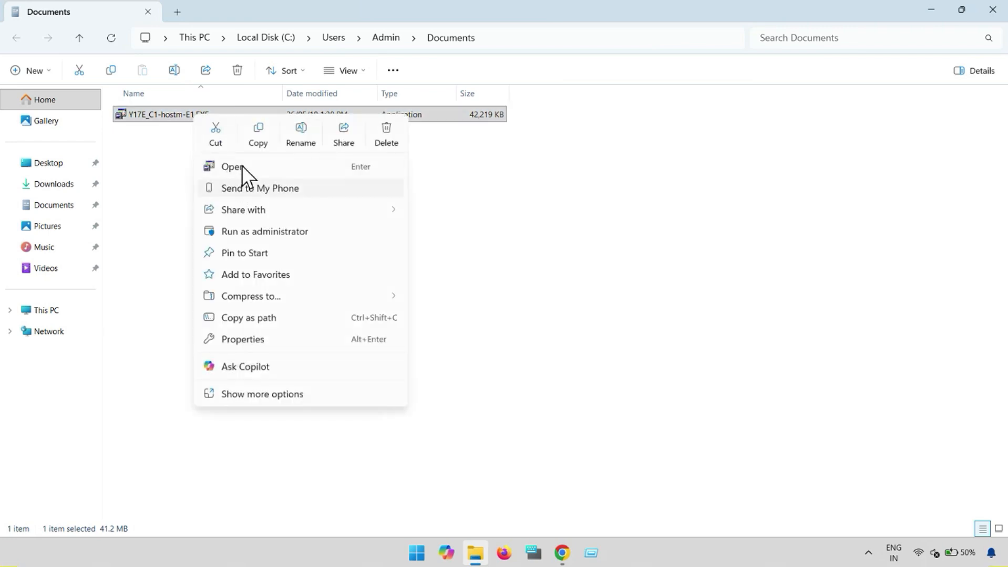
click(242, 165)
click(173, 119)
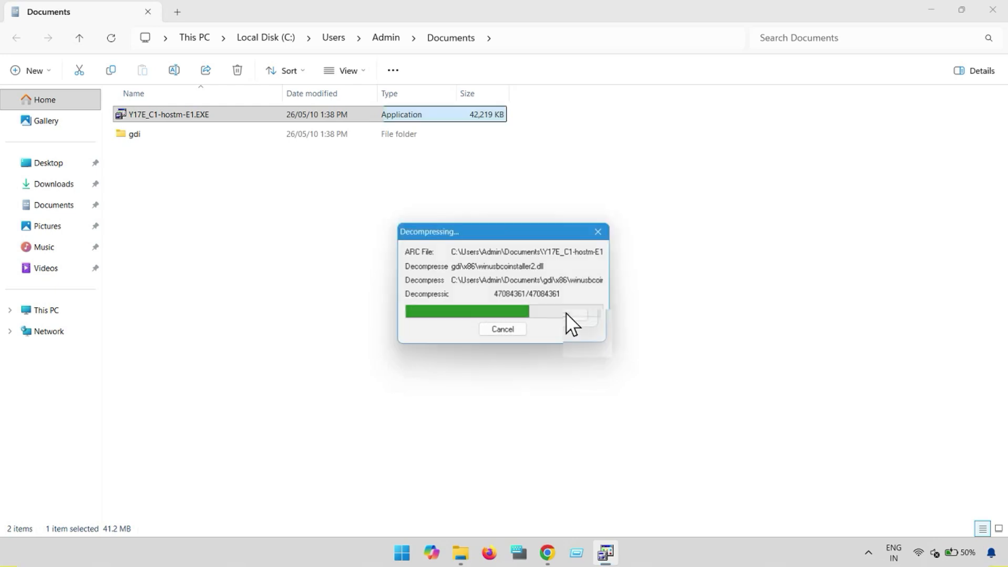
click(567, 321)
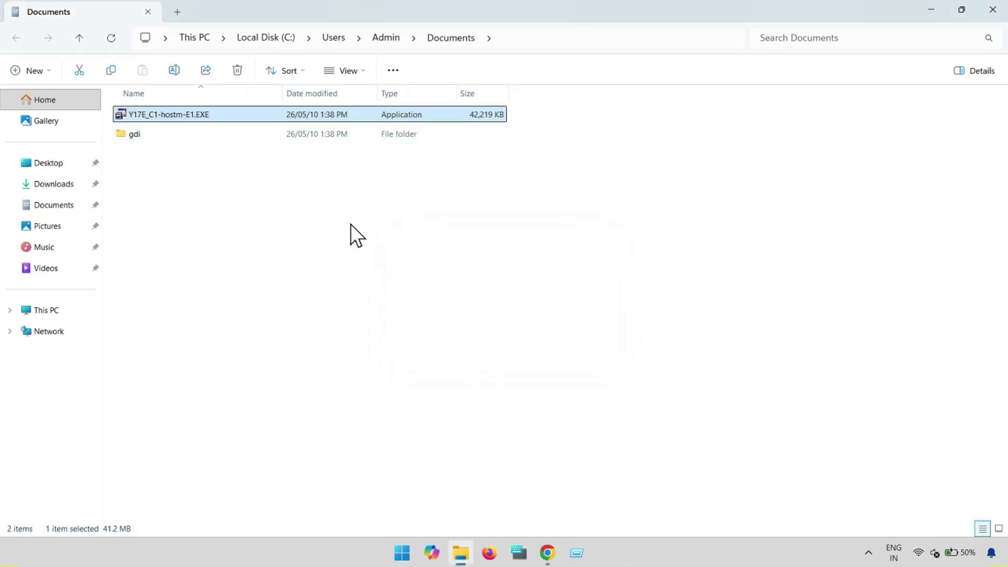
Look through the extracted driver files in the gdi folder and return to the Documents folder.
click(163, 135)
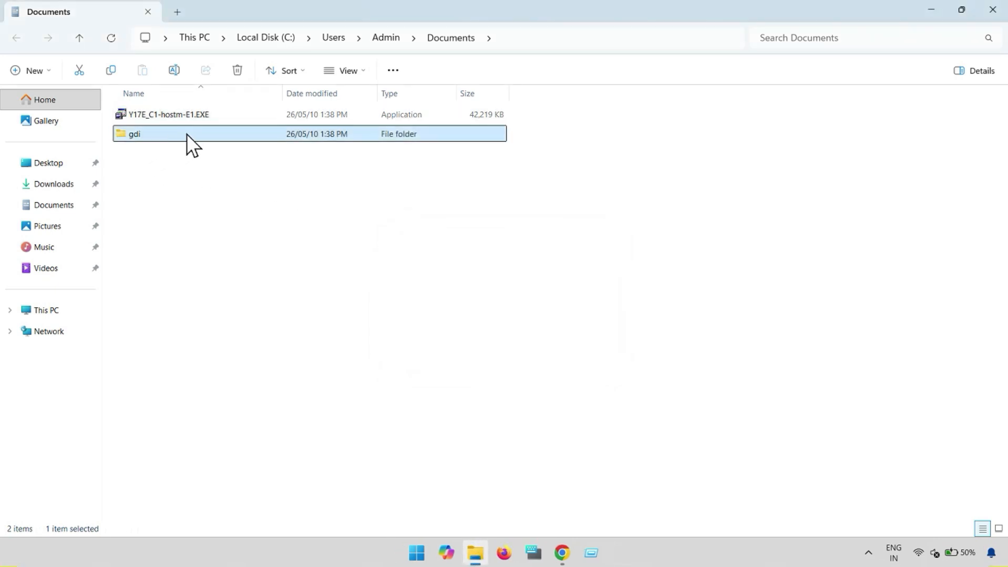
double_click(187, 134)
scroll(355, 318, down, 9)
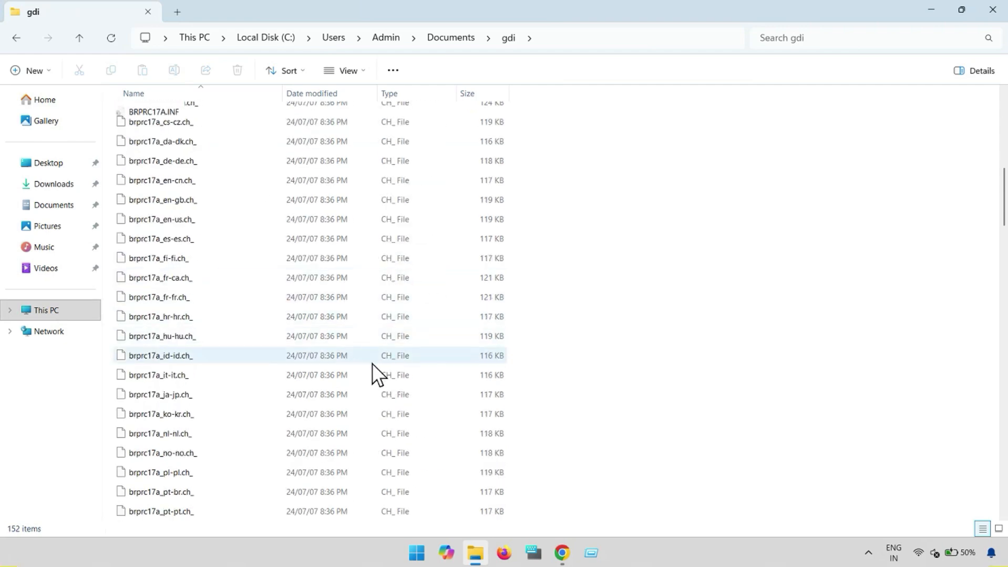
scroll(371, 364, up, 7)
scroll(371, 366, down, 5)
scroll(372, 365, up, 7)
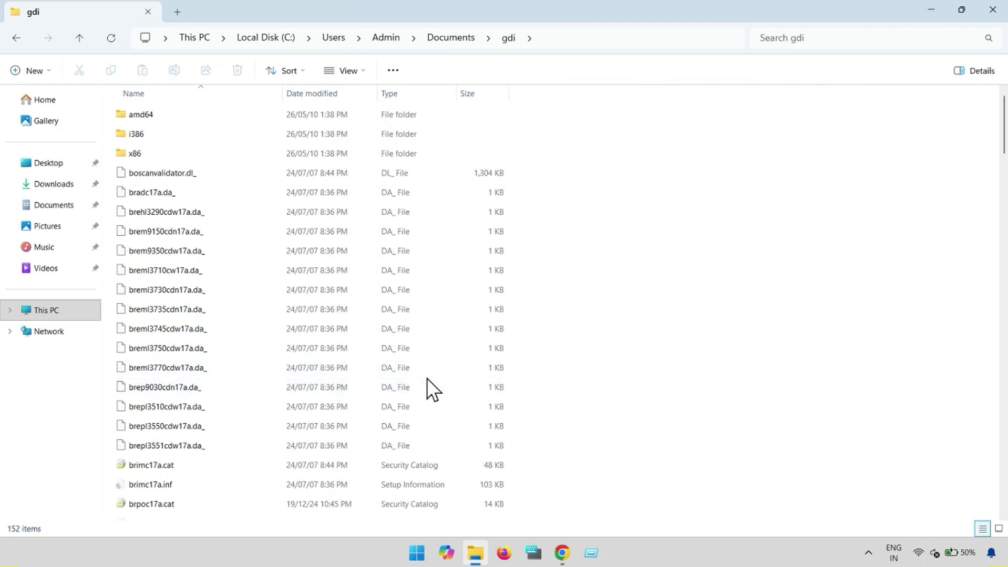
click(439, 45)
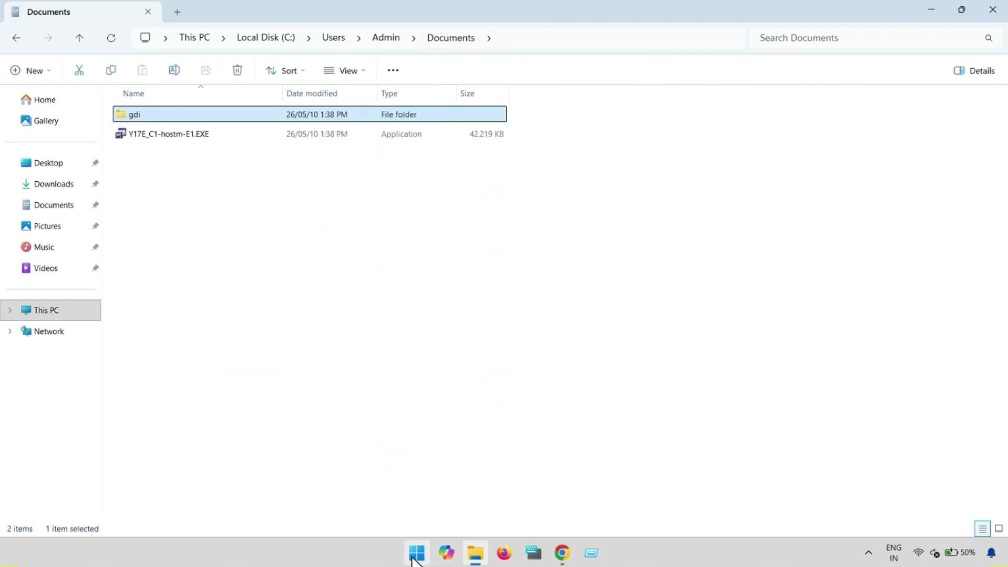
Switch to Windows Settings, go to Printers & scanners, and start adding a new device manually.
click(412, 559)
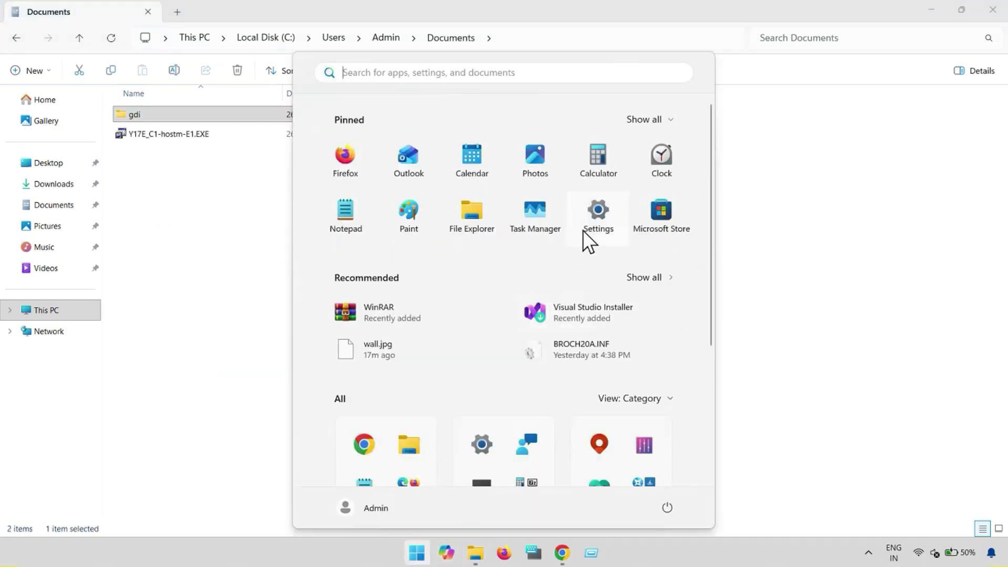
click(598, 210)
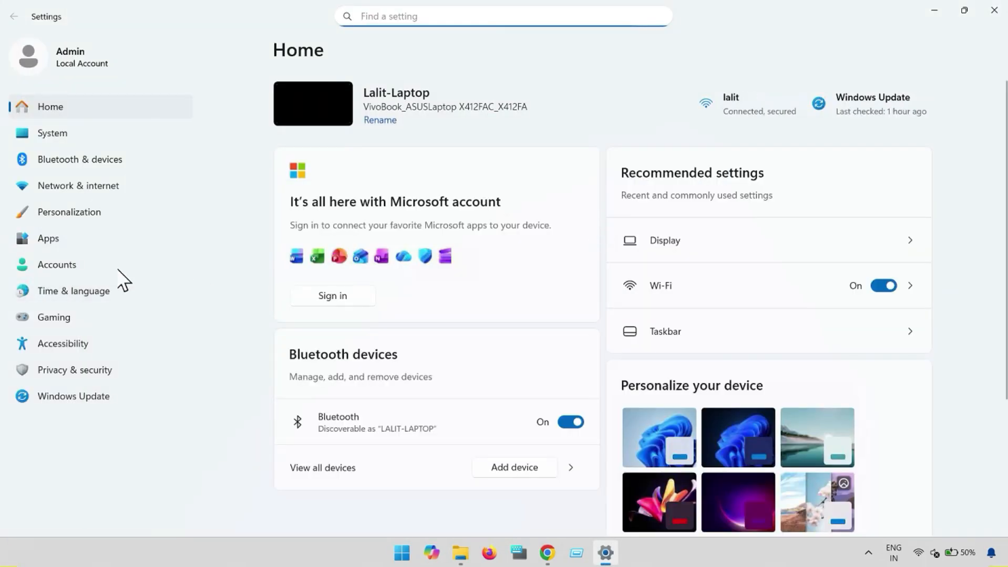
click(95, 160)
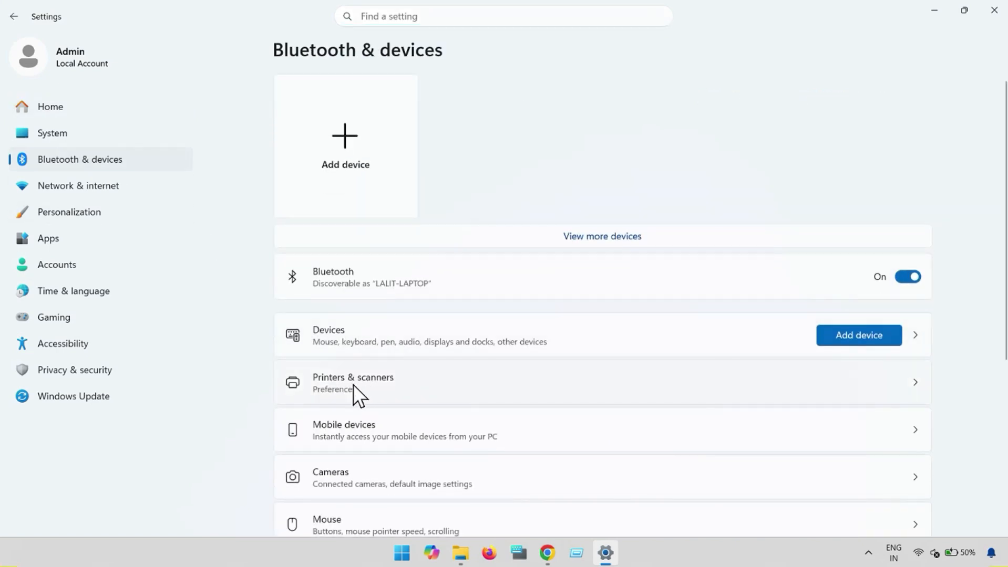
click(468, 384)
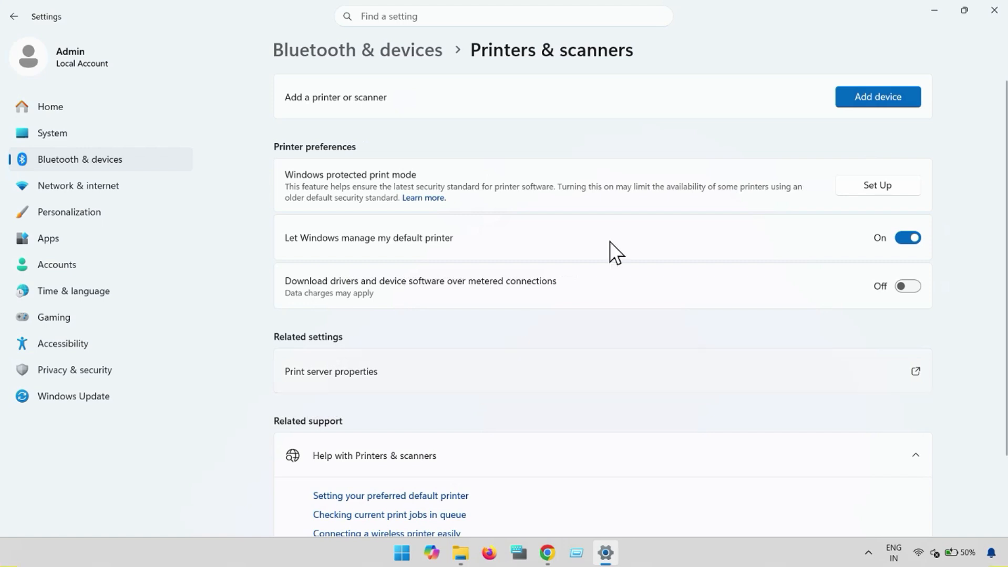
click(856, 101)
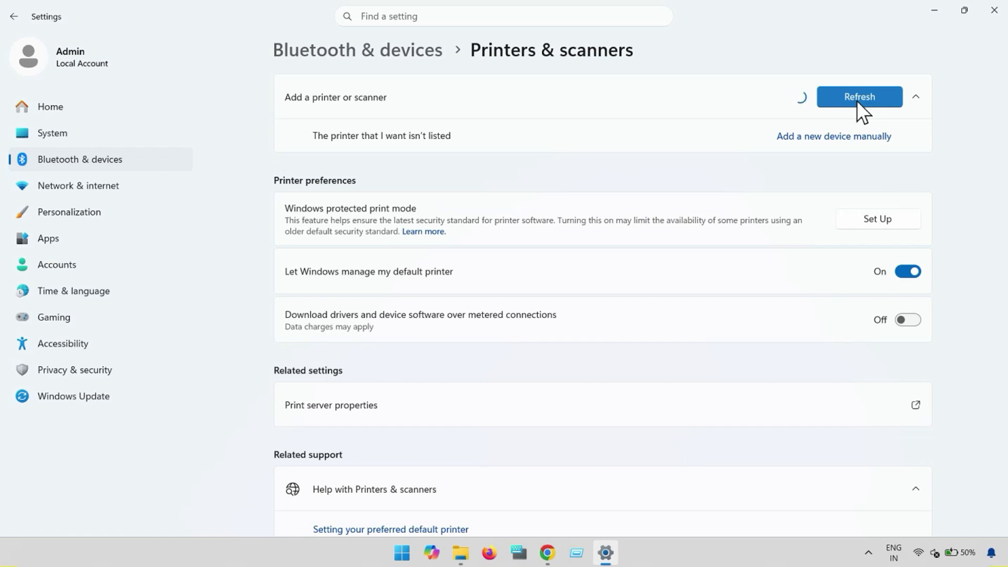
click(858, 137)
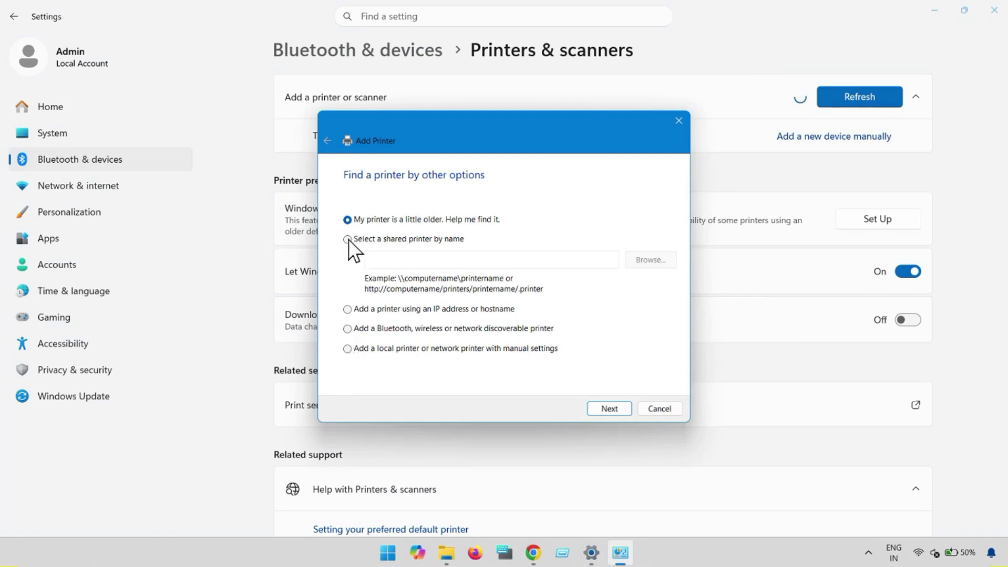
click(347, 239)
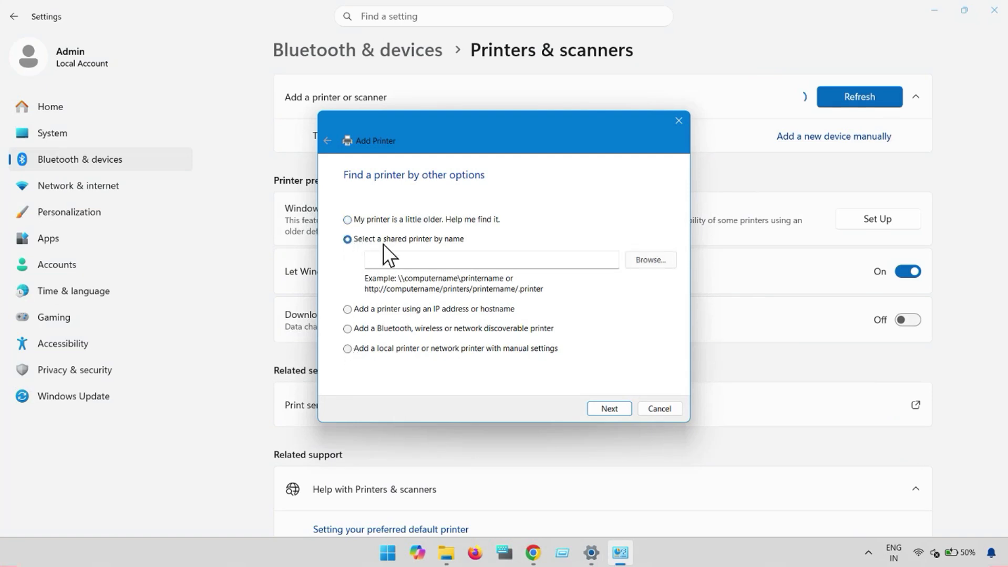
click(347, 309)
click(348, 330)
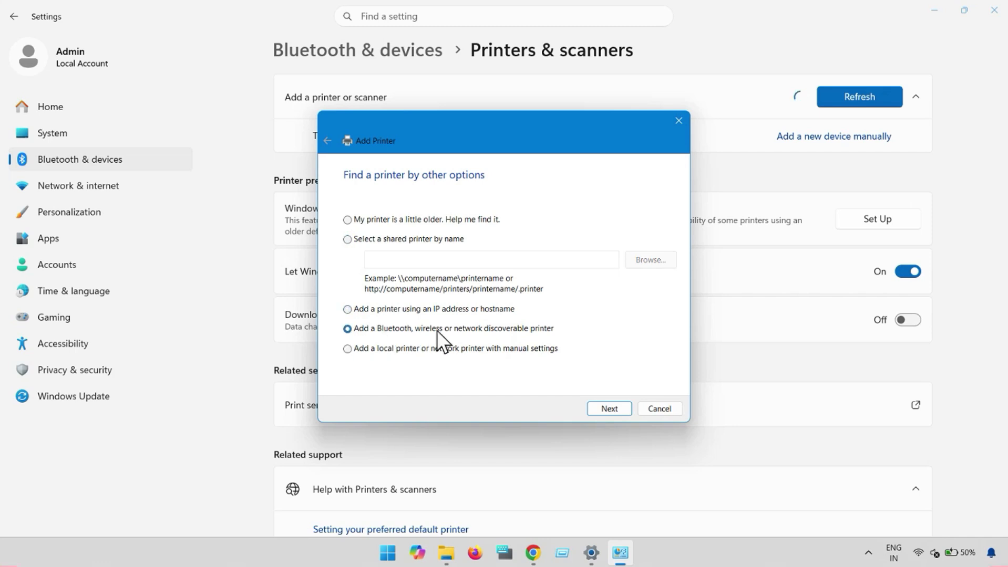
Choose to add a local or network printer with manual settings, using the existing port LPT1: (Printer Port).
click(349, 350)
click(600, 411)
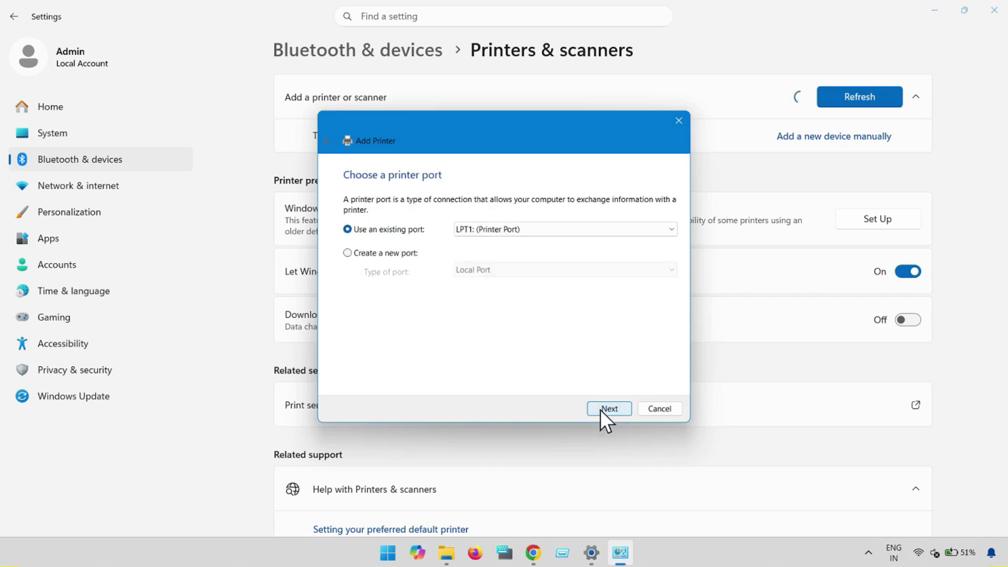
click(600, 410)
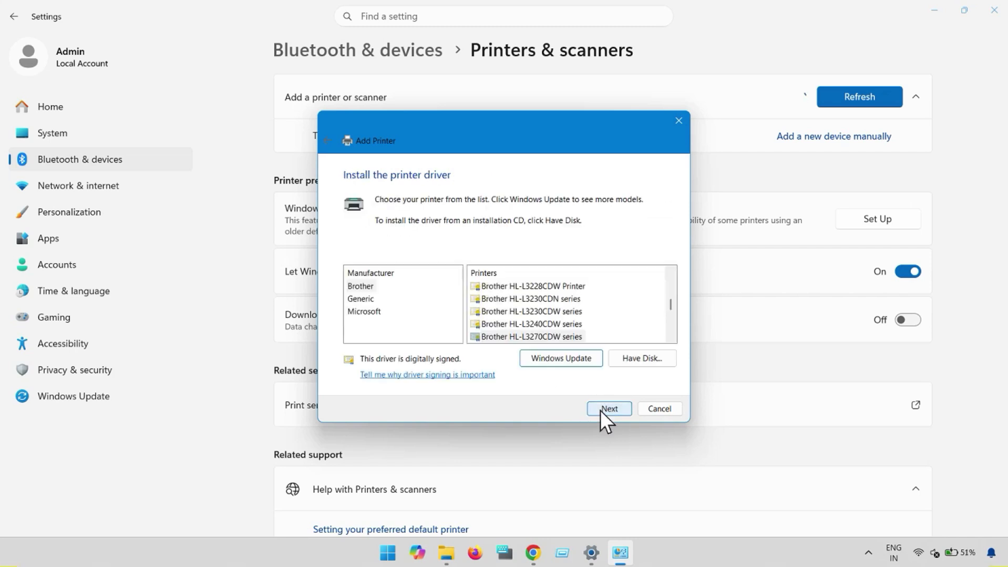
Load the printer driver from disk, using brimc17a.inf in the gdi folder of Documents.
click(635, 359)
click(623, 334)
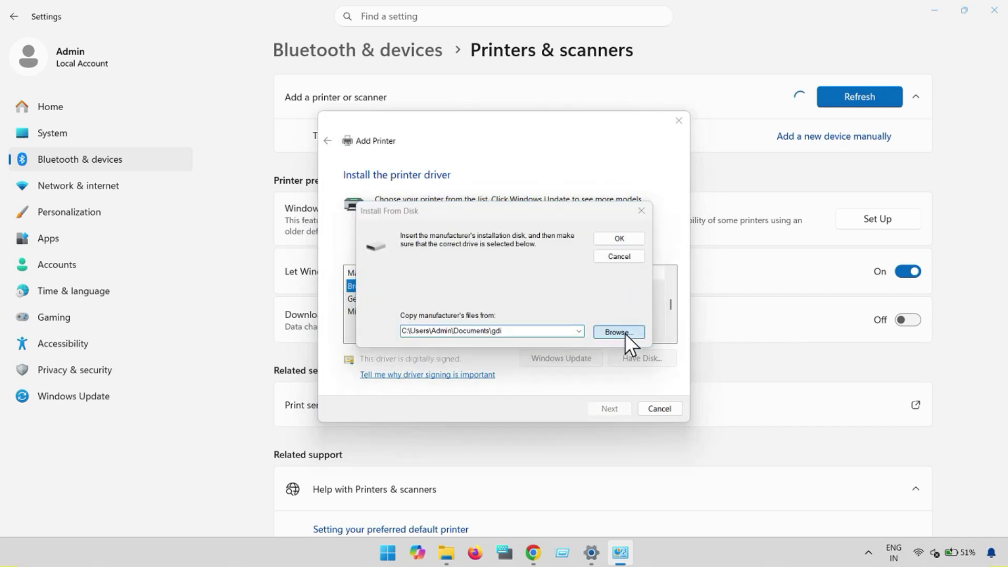
click(297, 257)
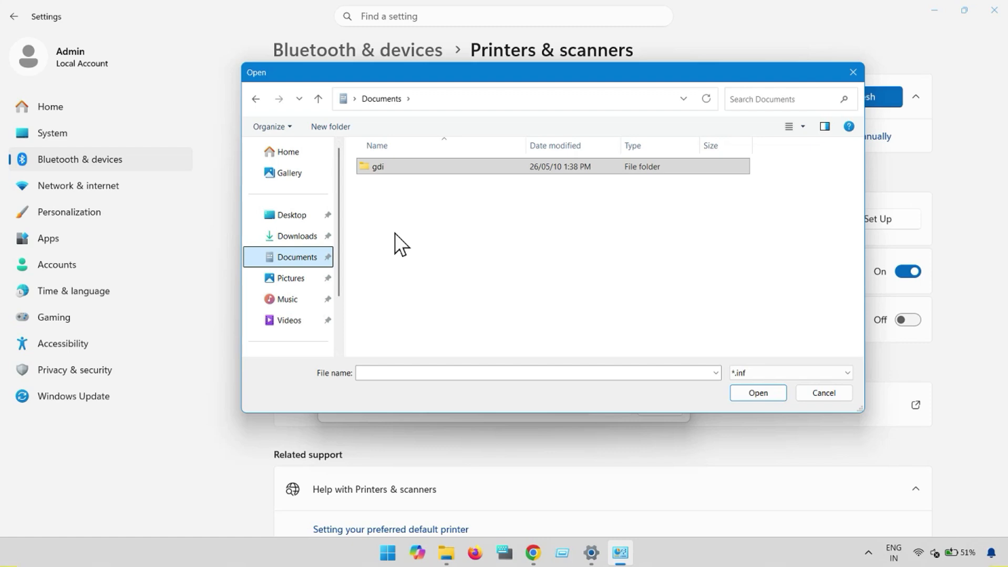
click(434, 170)
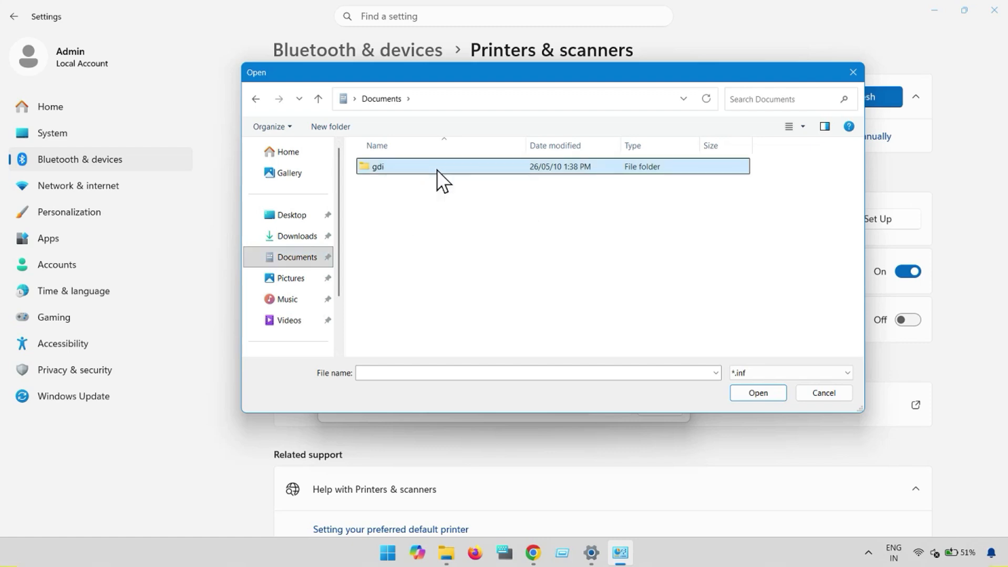
double_click(437, 170)
click(414, 226)
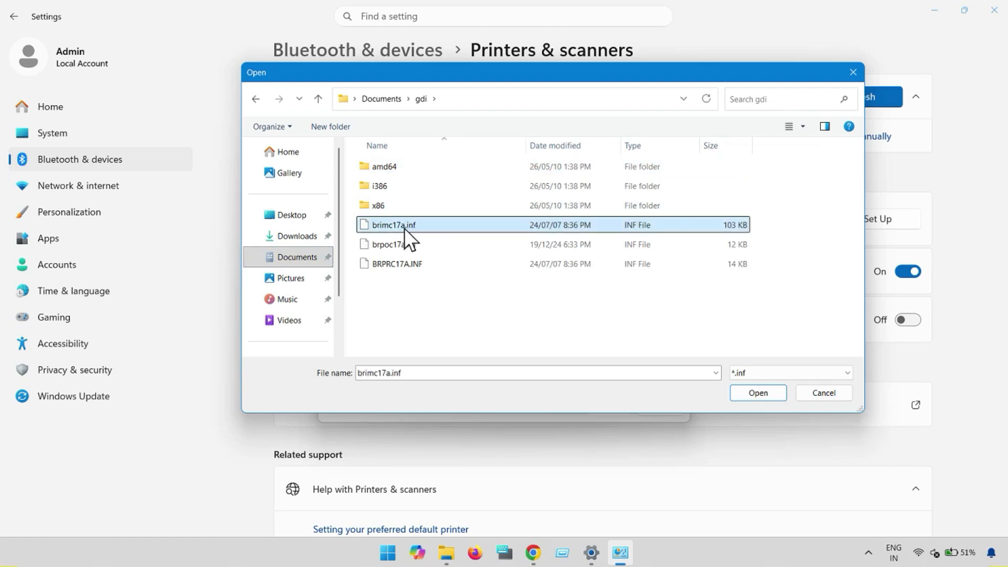
click(742, 397)
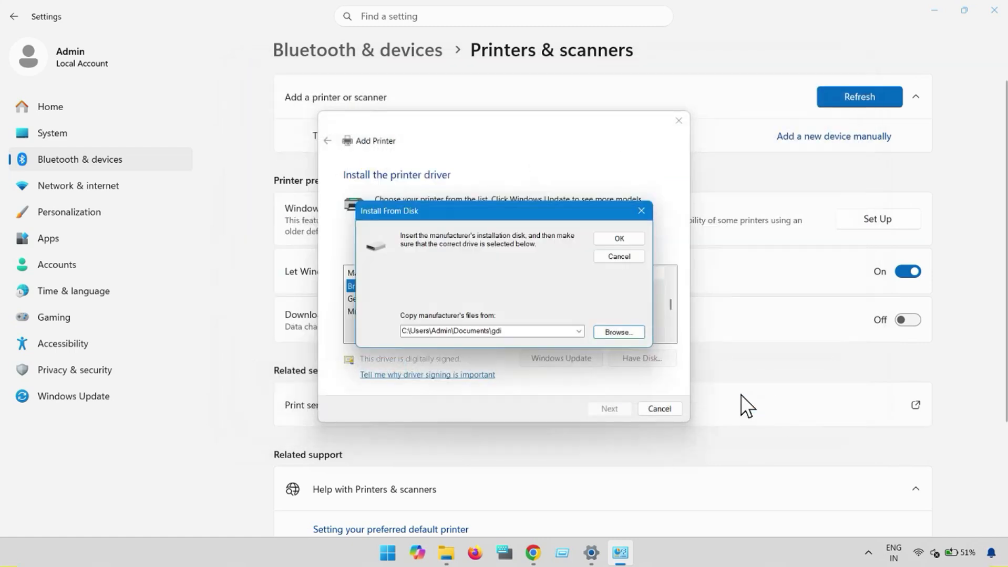
click(619, 238)
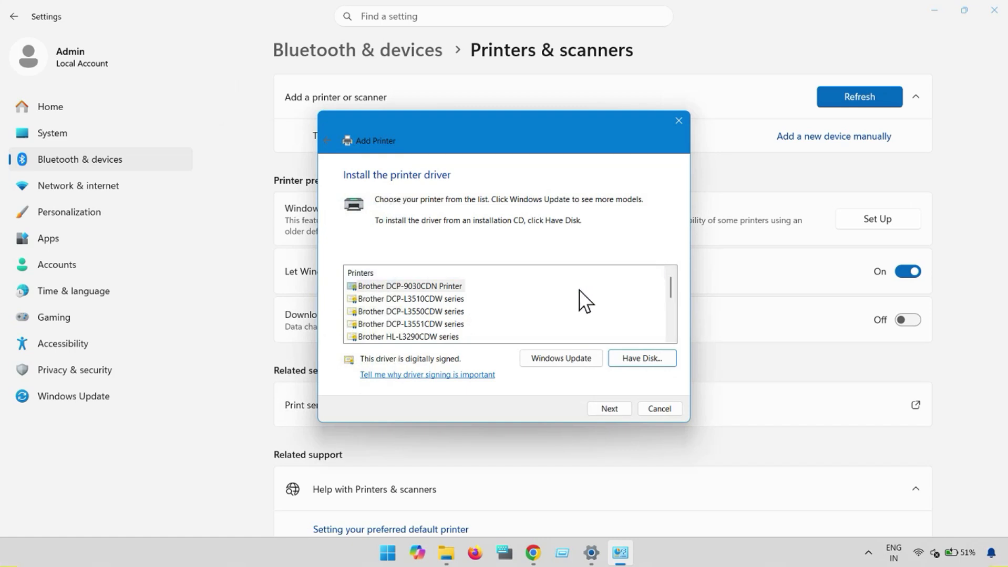
Choose the Brother DCP-L3551CDW series driver and install it under the suggested printer name.
click(432, 314)
click(423, 325)
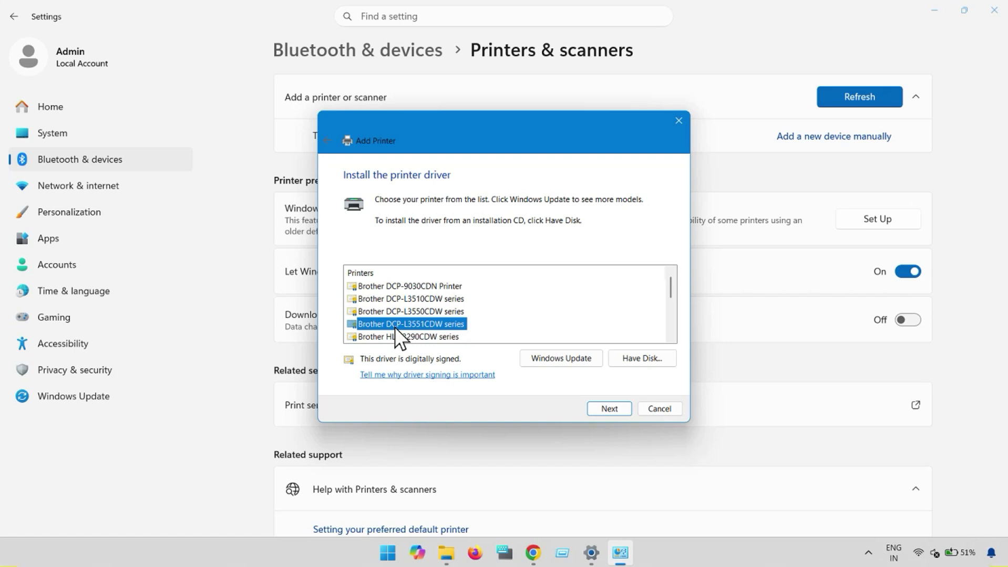
click(608, 410)
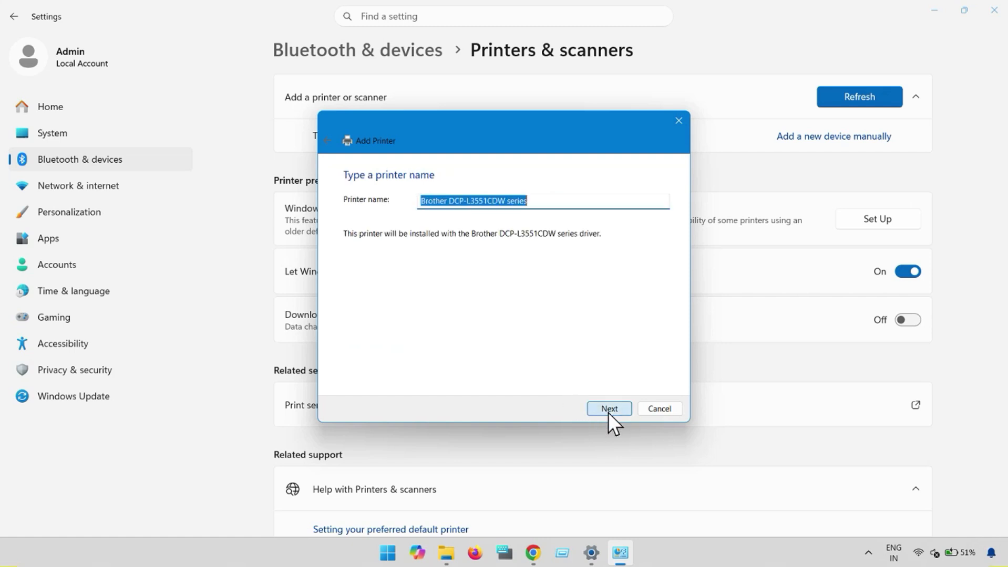
click(498, 201)
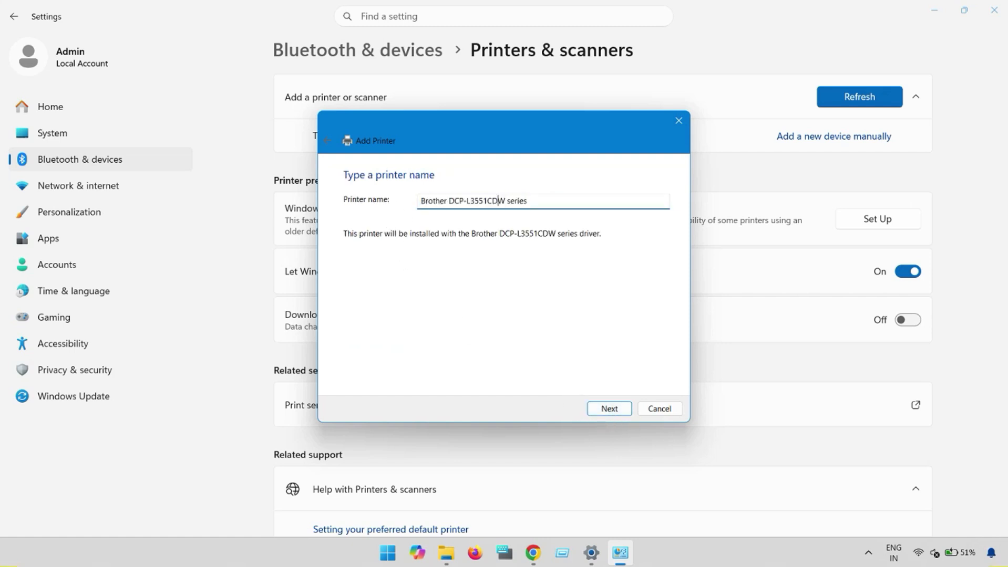
click(617, 407)
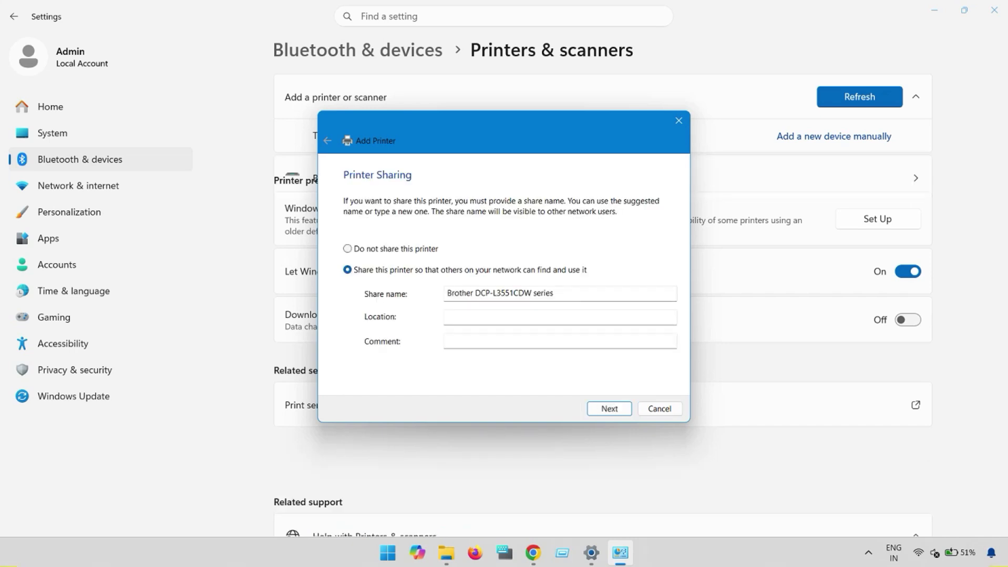
Accept sharing the printer on the network, finish the wizard, and open the Brother DCP-L3551CDW series settings page.
click(614, 411)
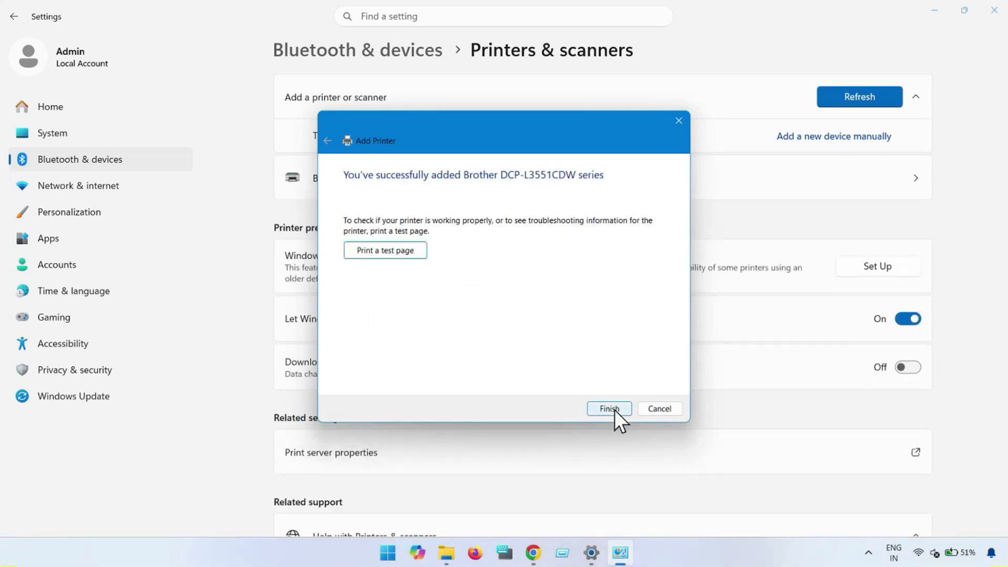
click(609, 409)
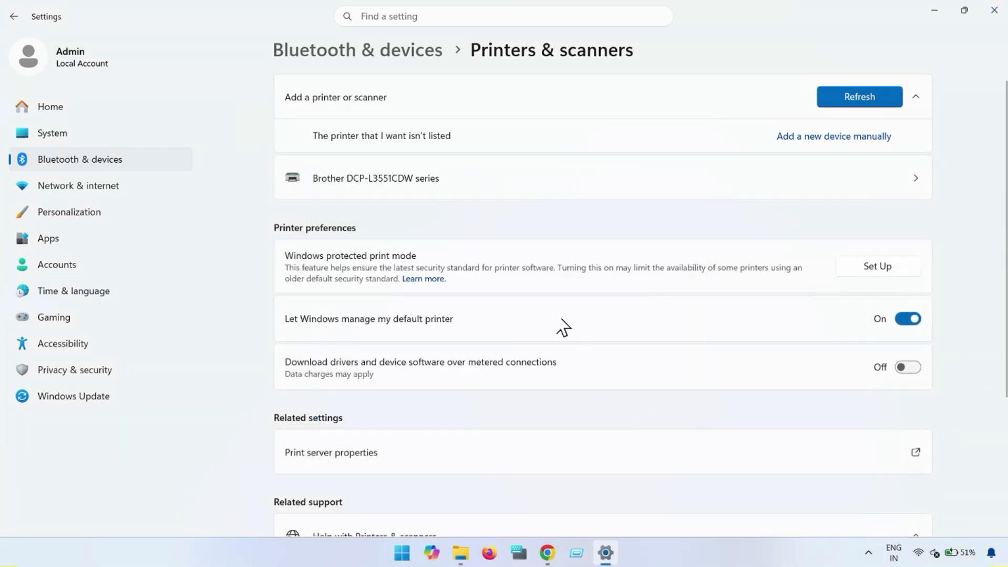
click(552, 195)
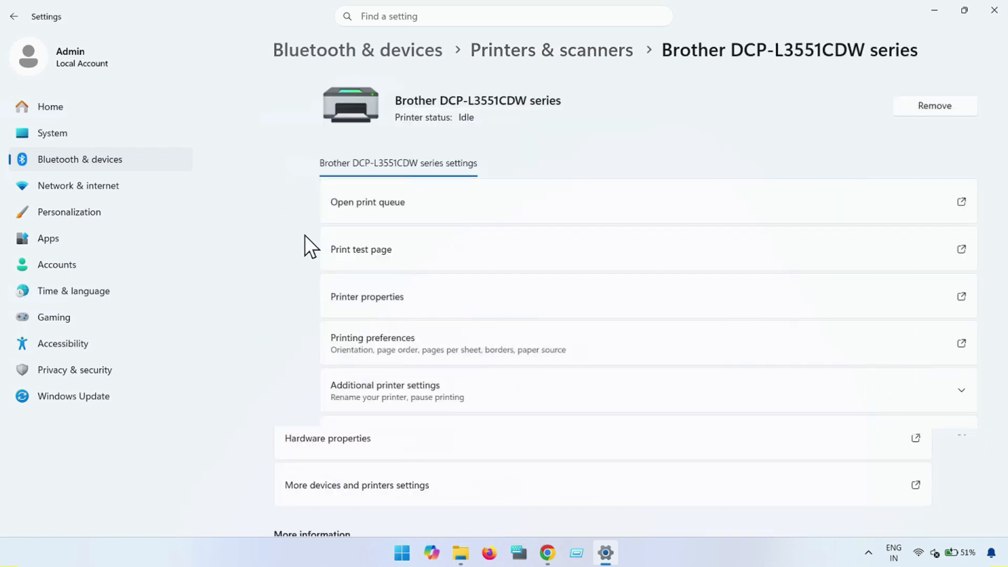